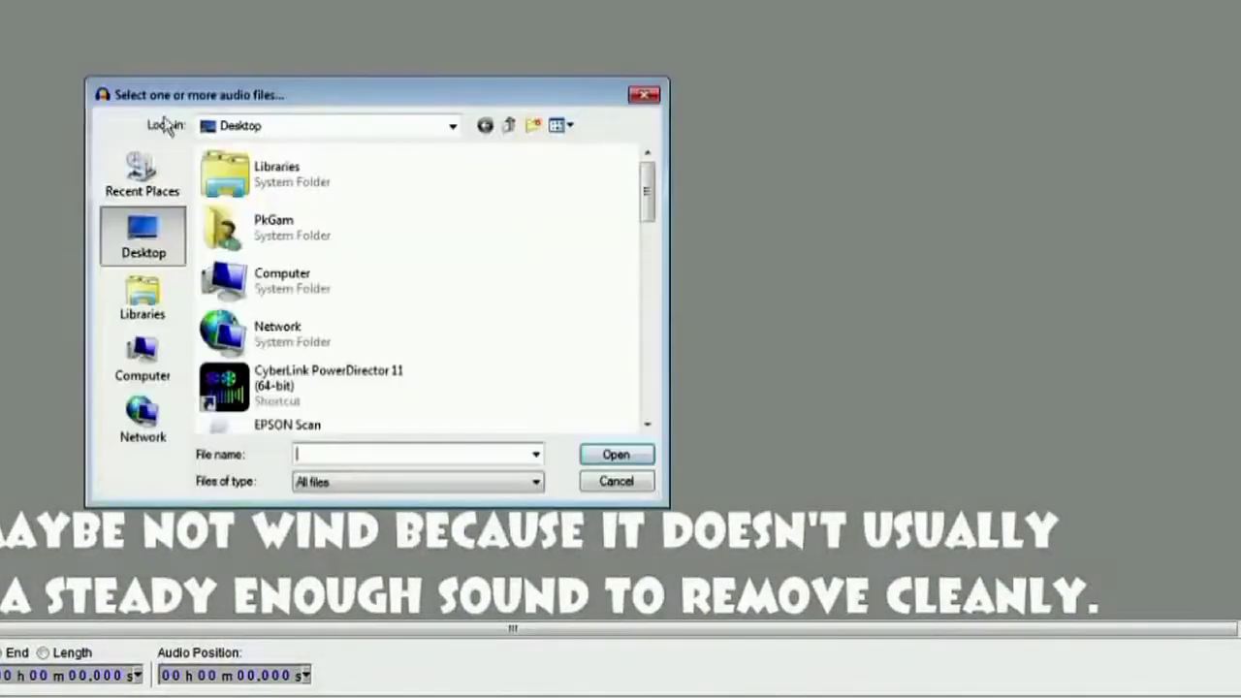
- Scroll the Desktop file list and choose Noise Example Audio for import
{"action": "mouse_move", "coordinate": [646, 194]}
{"action": "left_mouse_down"}
{"action": "mouse_move", "coordinate": [646, 341]}
{"action": "mouse_move", "coordinate": [606, 419]}
{"action": "left_mouse_up"}
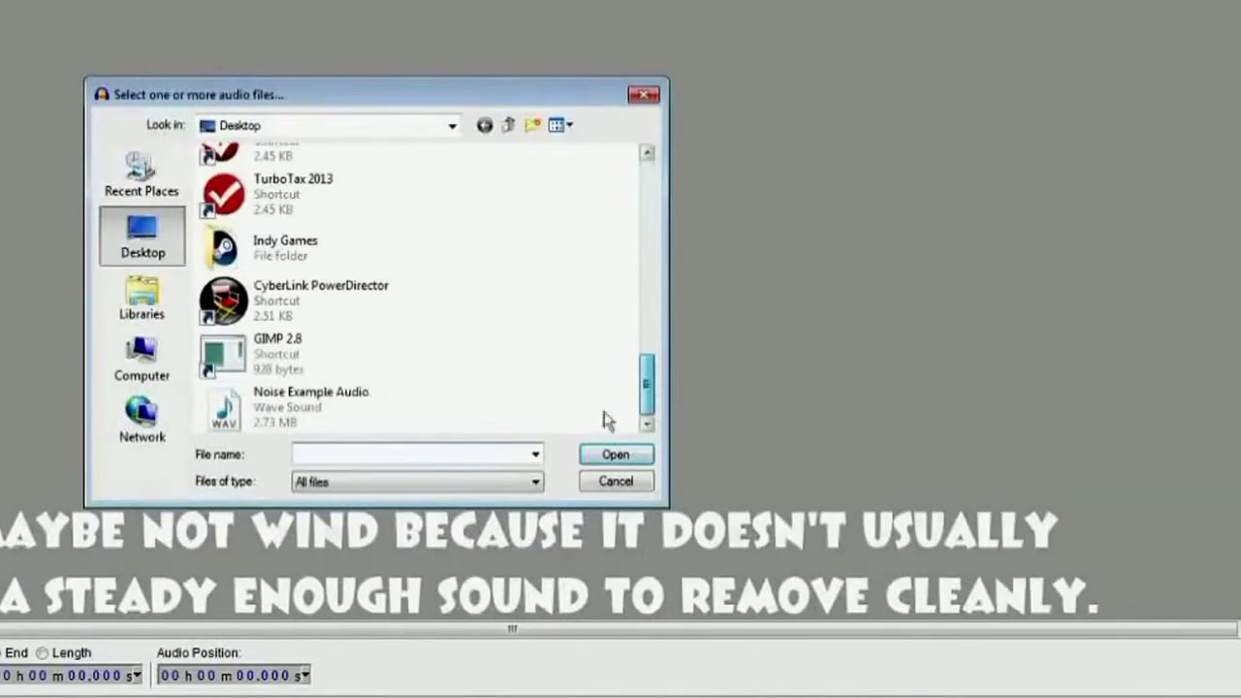
{"action": "double_click", "coordinate": [312, 403]}
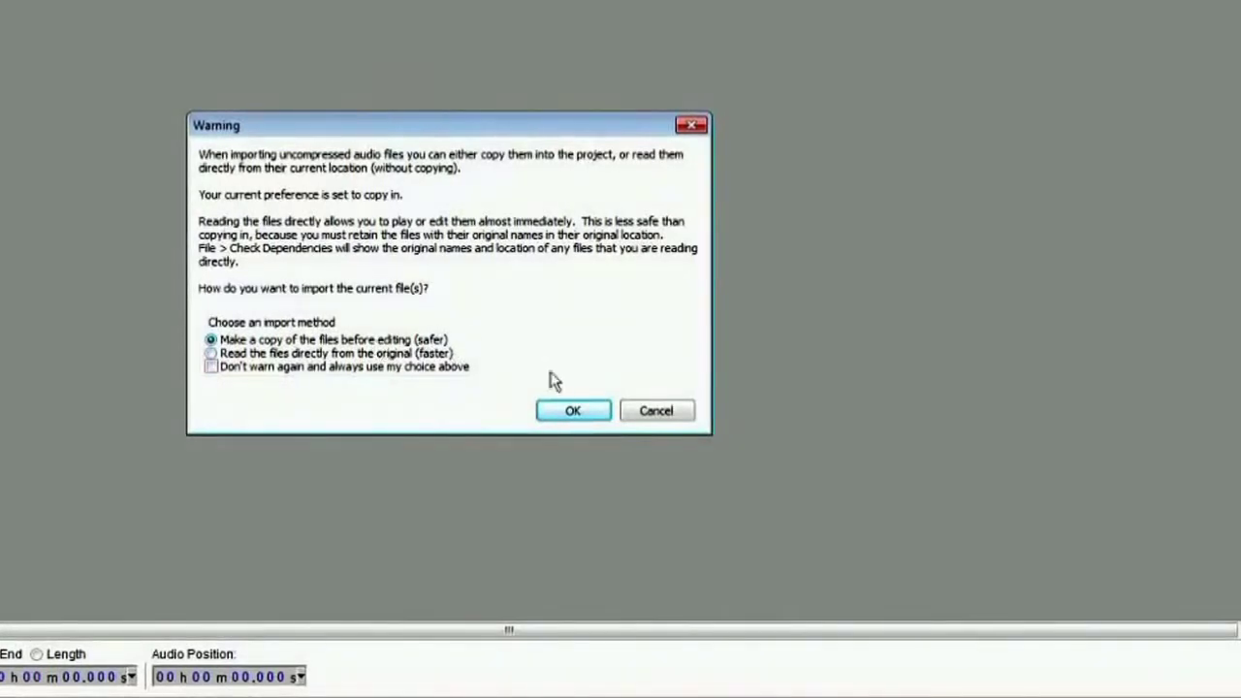
- Import a copy of Noise Example Audio as a stereo track and play it back
{"action": "left_click", "coordinate": [572, 411]}
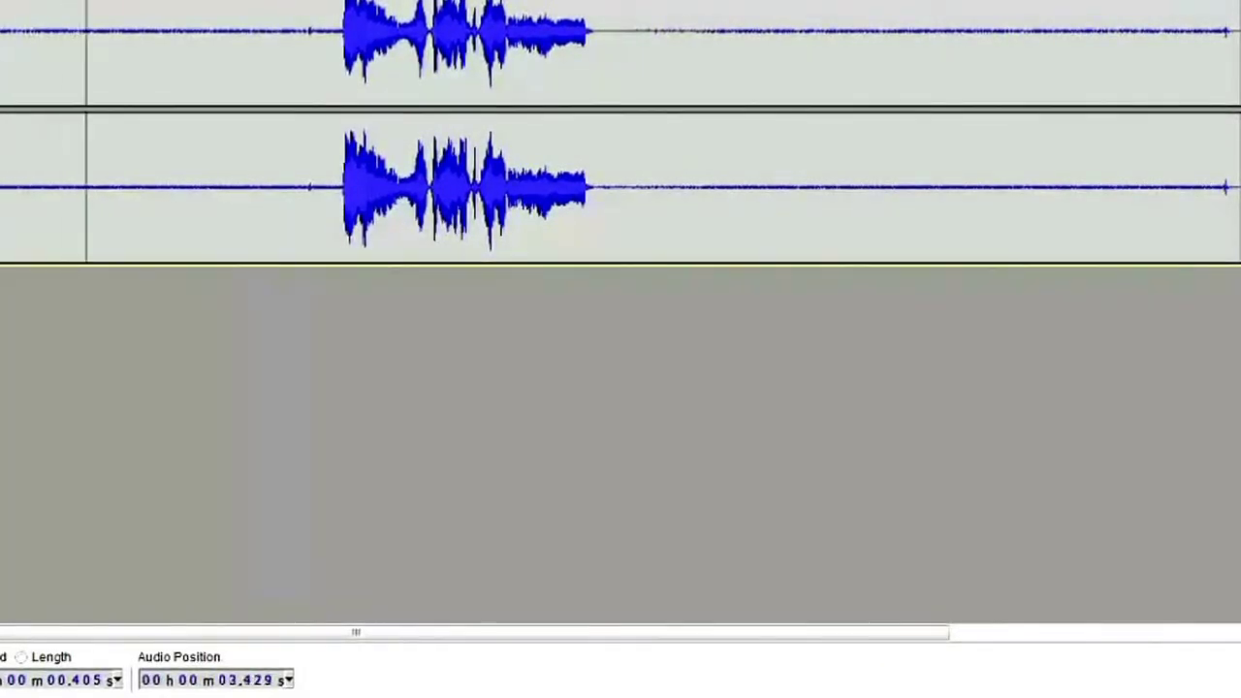
{"action": "key", "text": "space"}
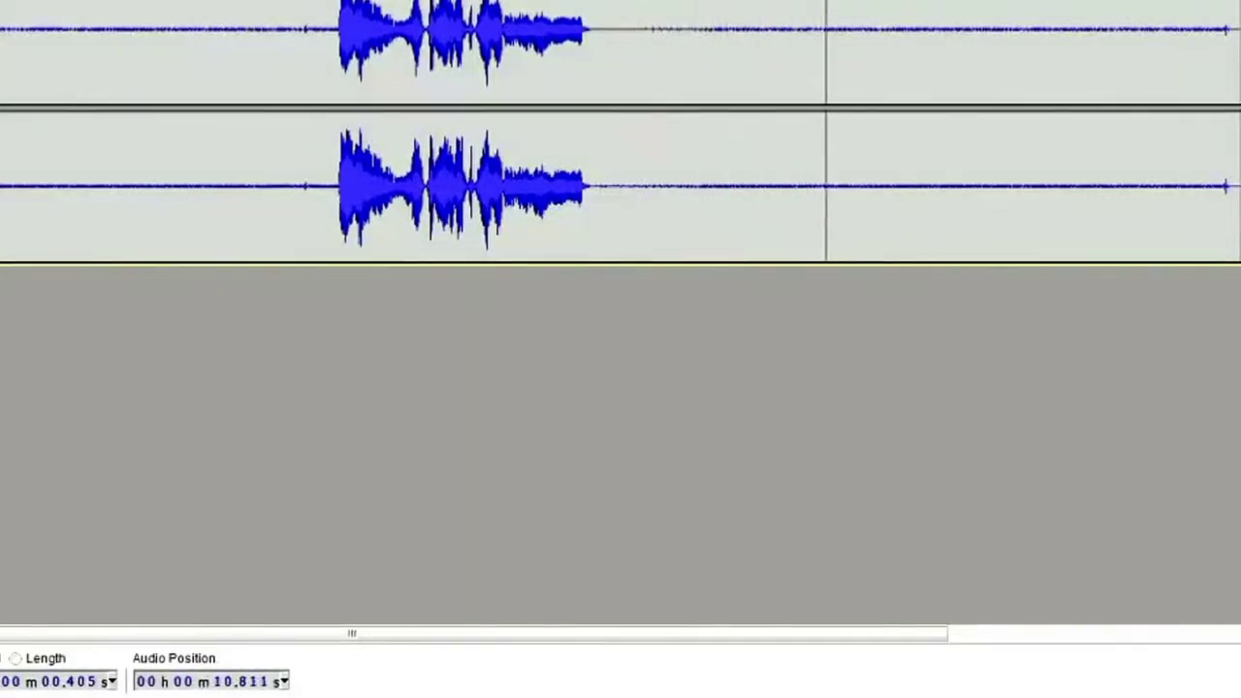
- Mark about one second of pure background noise before the speech, previewing it by playback
{"action": "left_click_drag", "start_coordinate": [158, 45], "coordinate": [33, 44]}
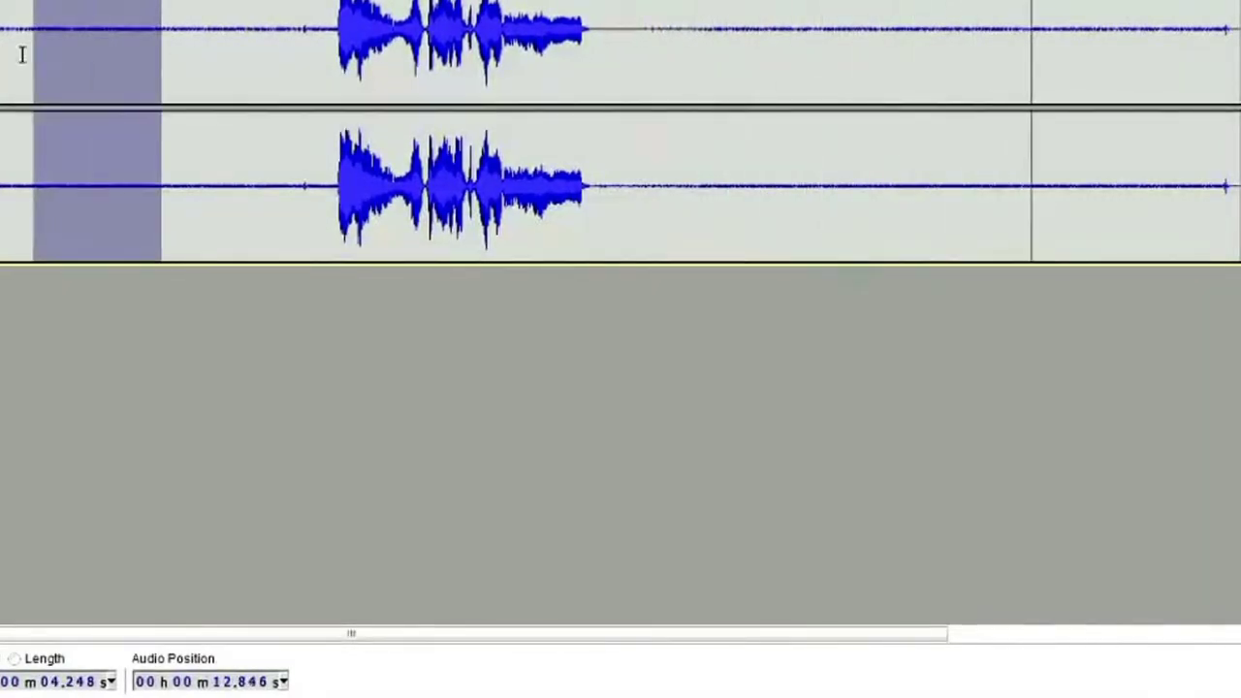
{"action": "key", "text": "space"}
{"action": "key", "text": "space"}
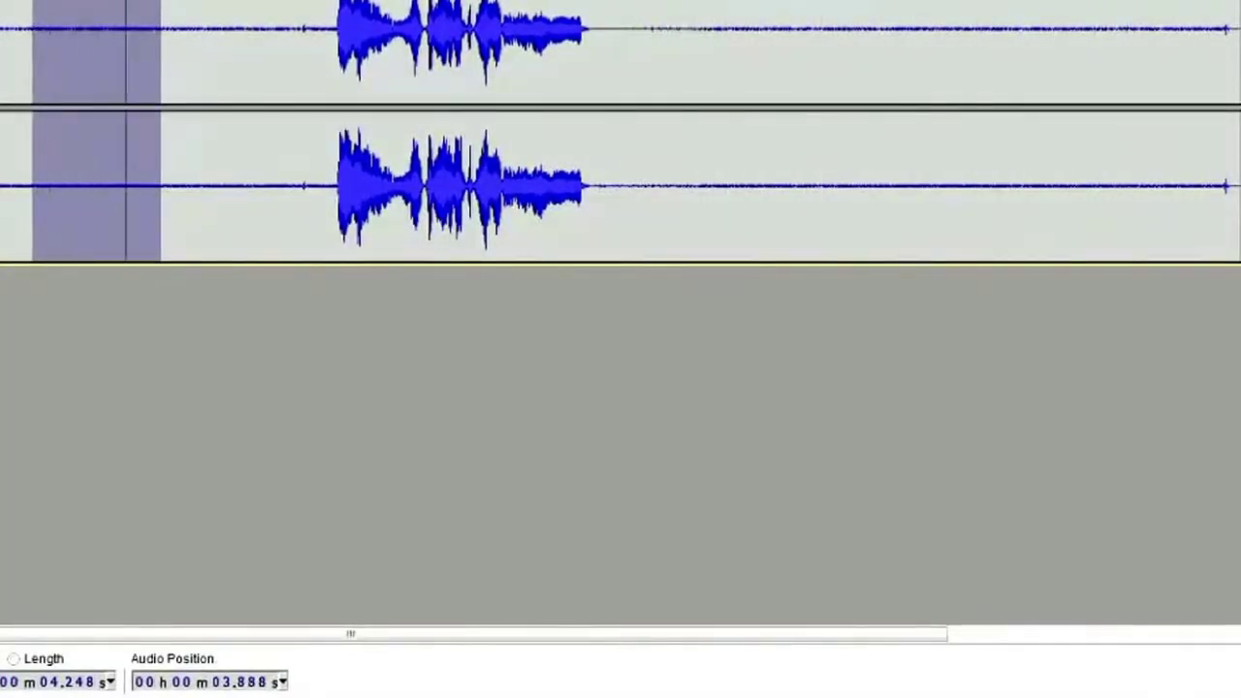
{"action": "key", "text": "space"}
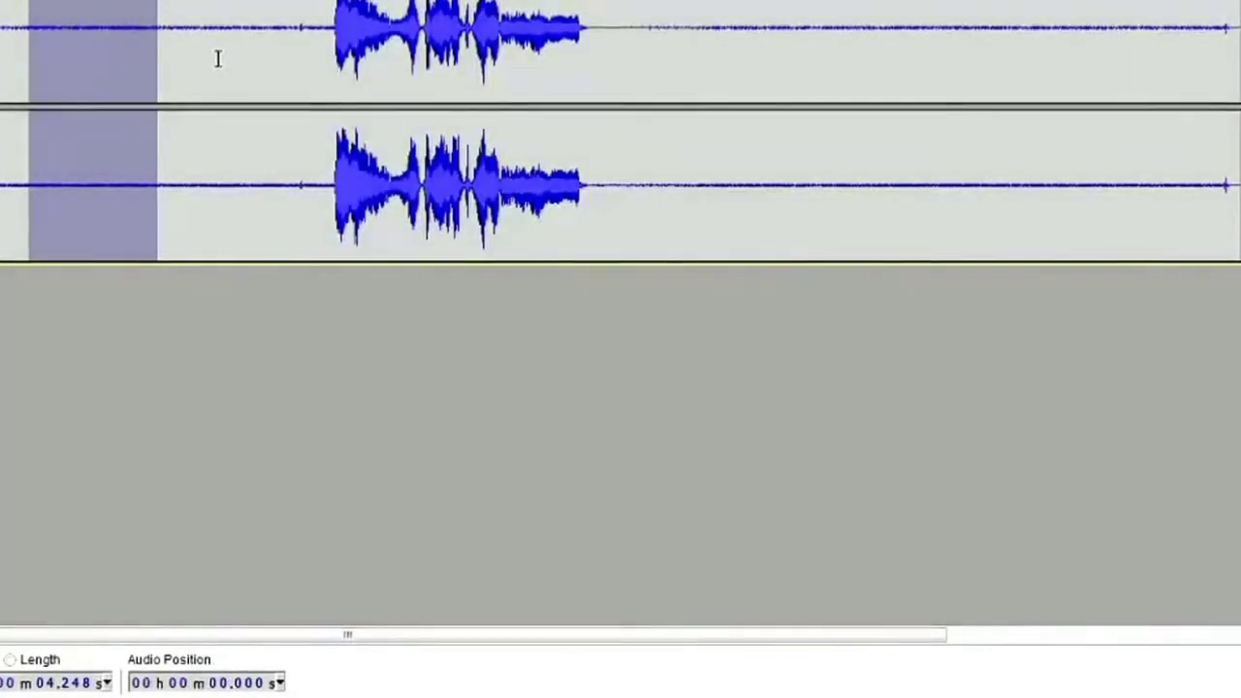
{"action": "left_click_drag", "start_coordinate": [221, 58], "coordinate": [80, 79]}
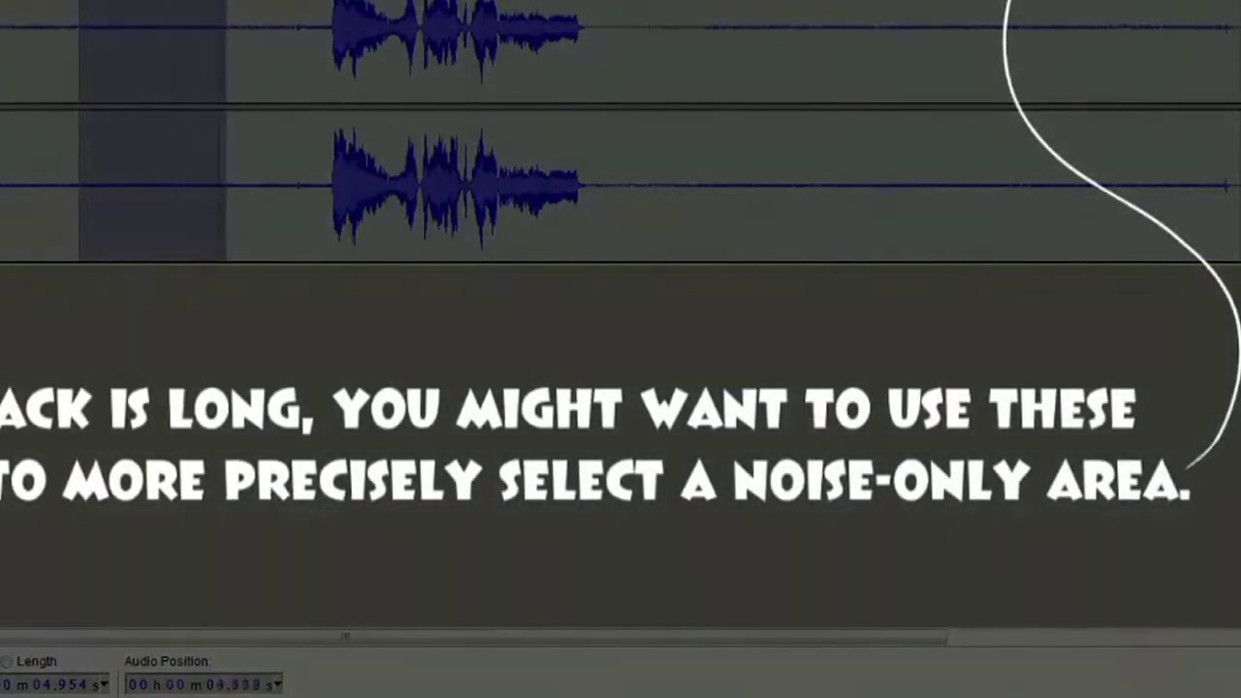
{"action": "left_click_drag", "start_coordinate": [114, 34], "coordinate": [226, 33]}
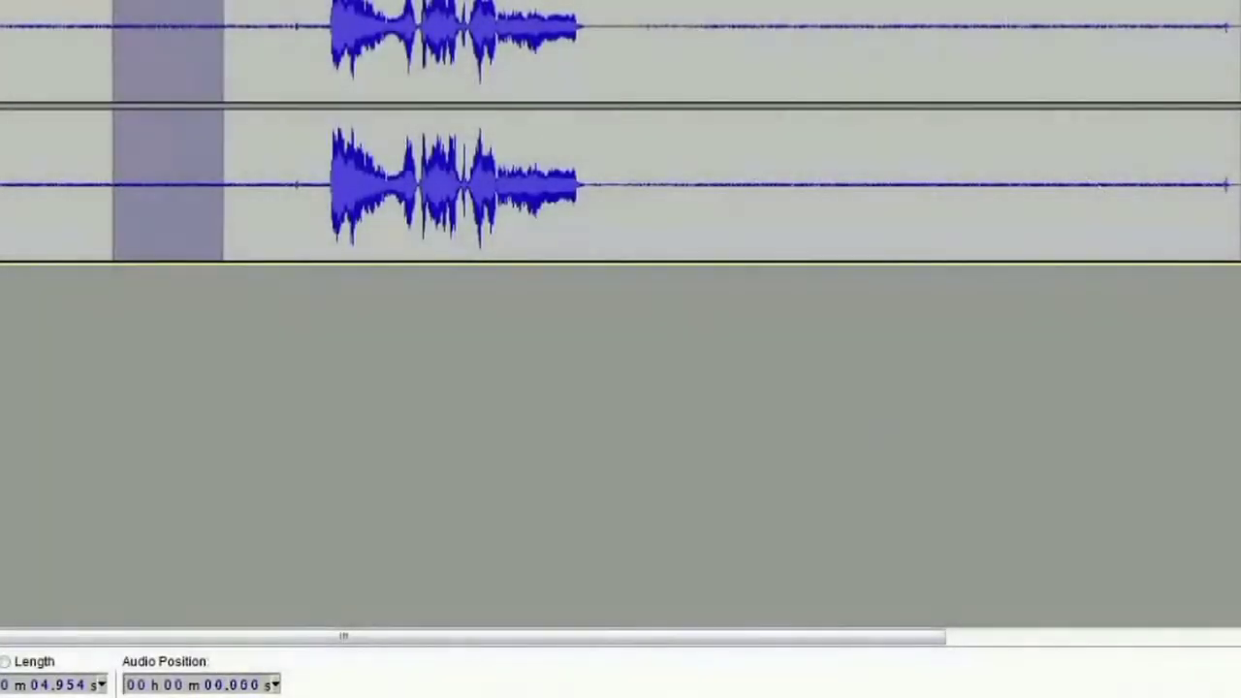
{"action": "key", "text": "space"}
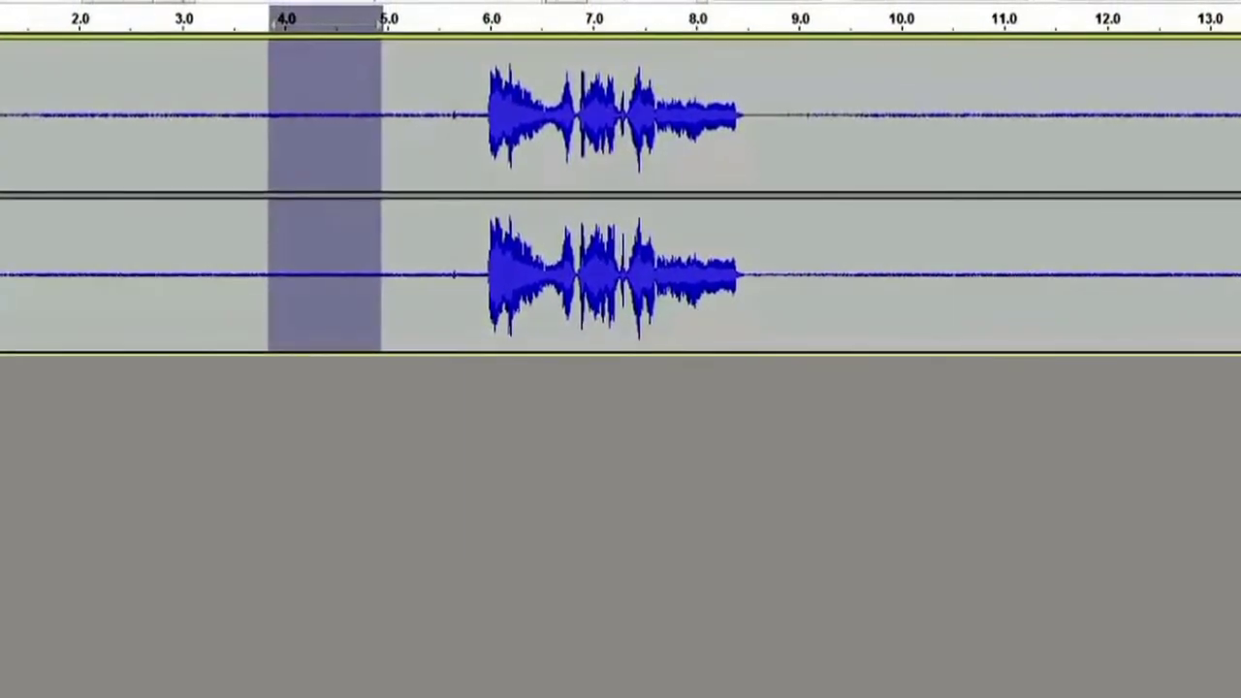
- Open the Effect menu (Alt+C) with the 4–5 s noise stretch still marked
{"action": "key", "text": "alt+c"}
{"action": "key", "text": "Escape"}
{"action": "key", "text": "space"}
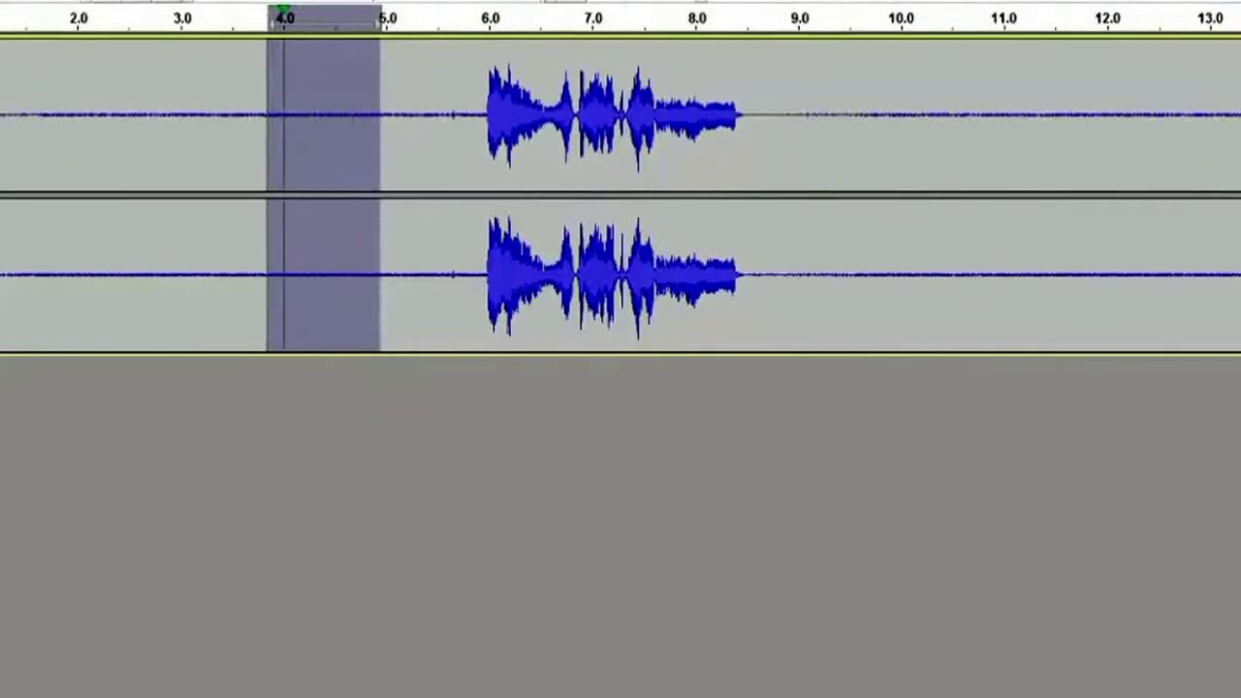
{"action": "key", "text": "alt+c"}
{"action": "left_click", "coordinate": [91, 183]}
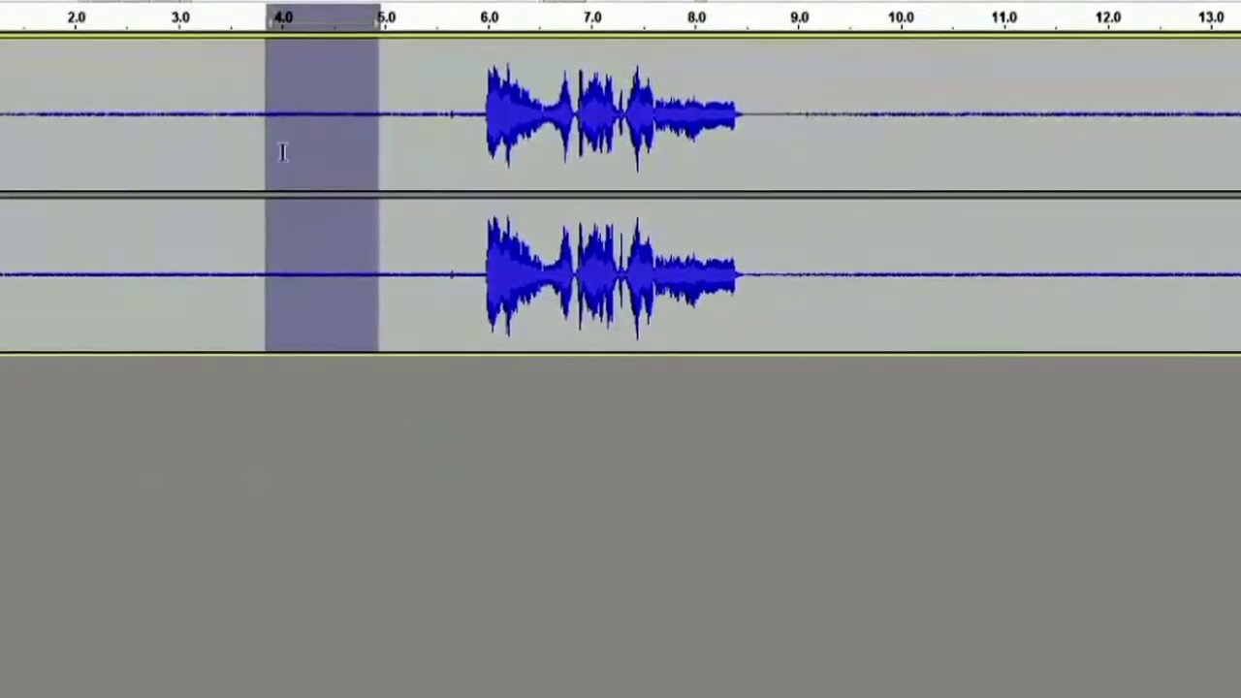
{"action": "key", "text": "alt+c"}
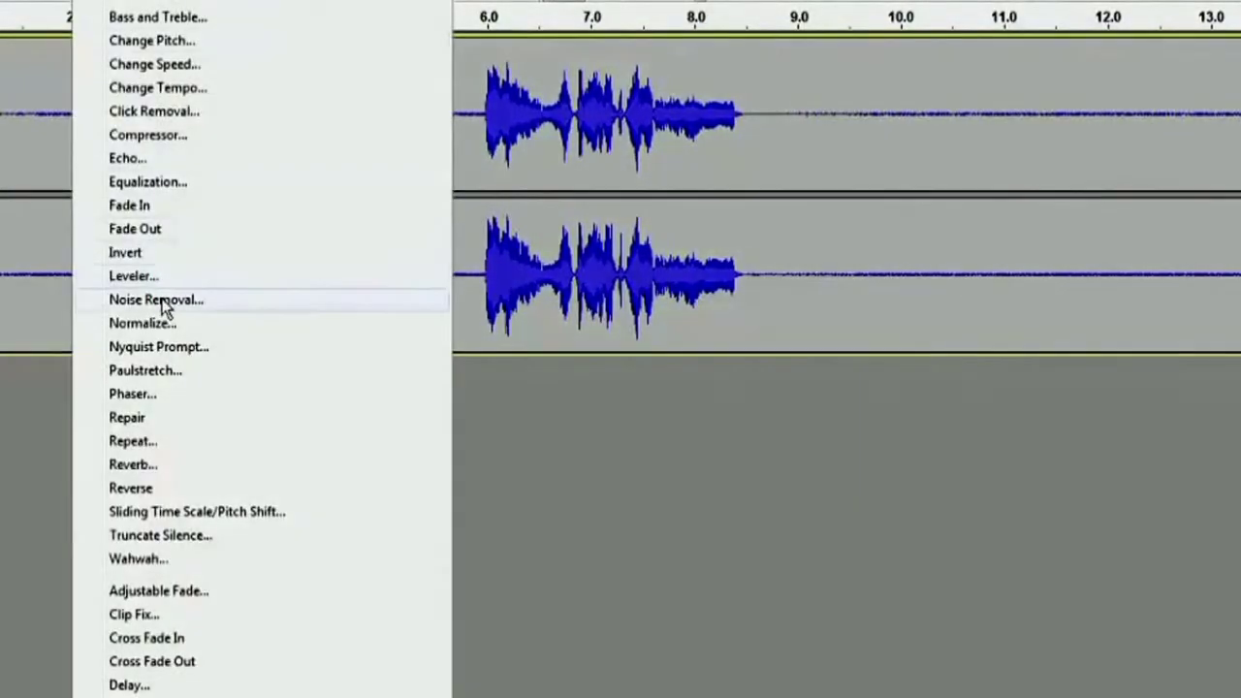
- Capture a noise profile from the marked 4–5 s stretch in the Noise Removal dialog
{"action": "left_click", "coordinate": [162, 302]}
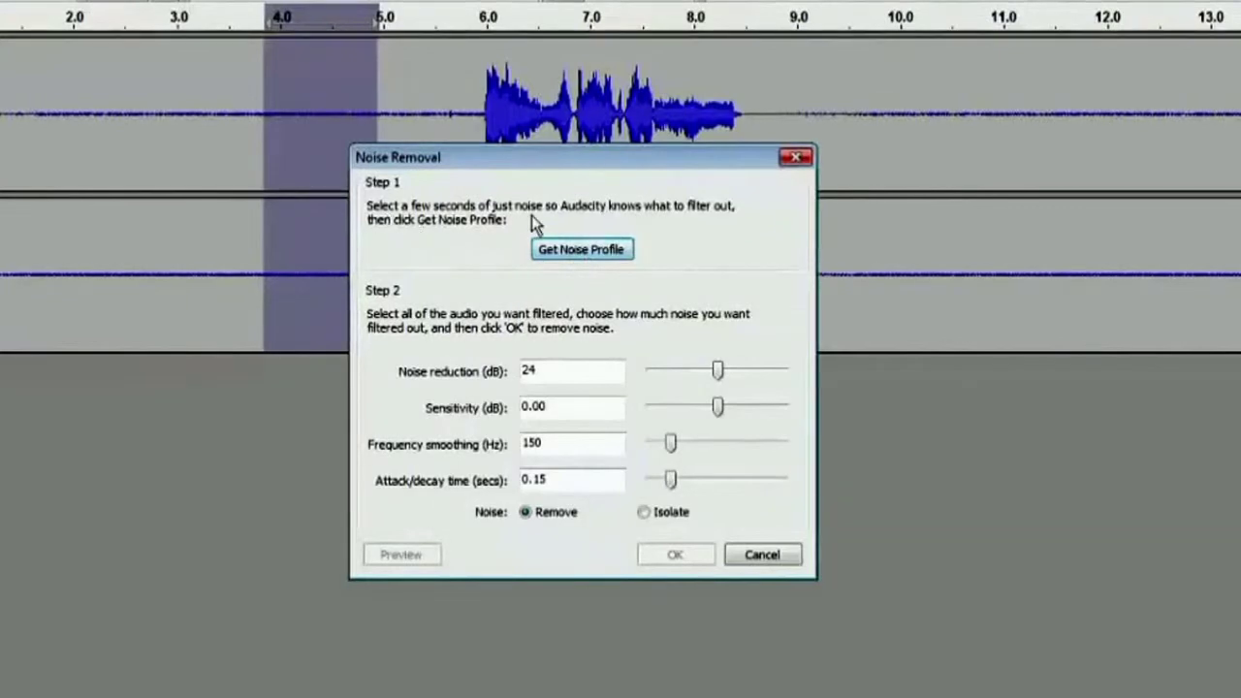
{"action": "left_click_drag", "start_coordinate": [566, 161], "coordinate": [776, 84]}
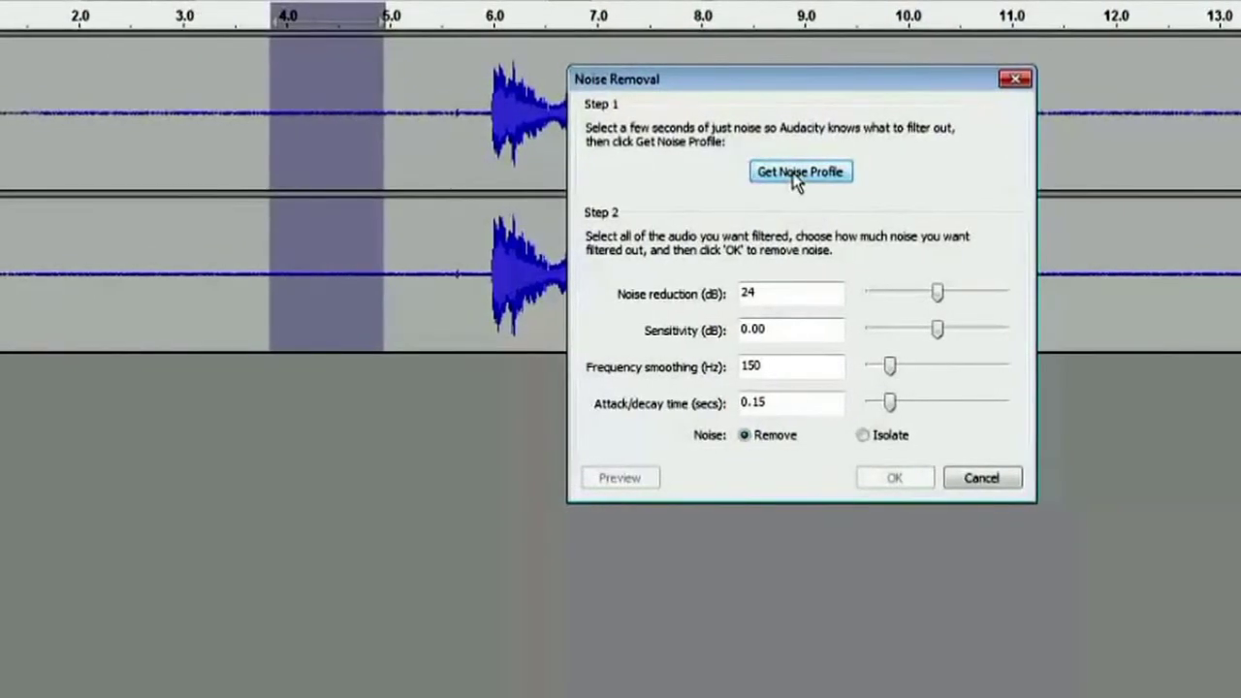
{"action": "left_click", "coordinate": [793, 173]}
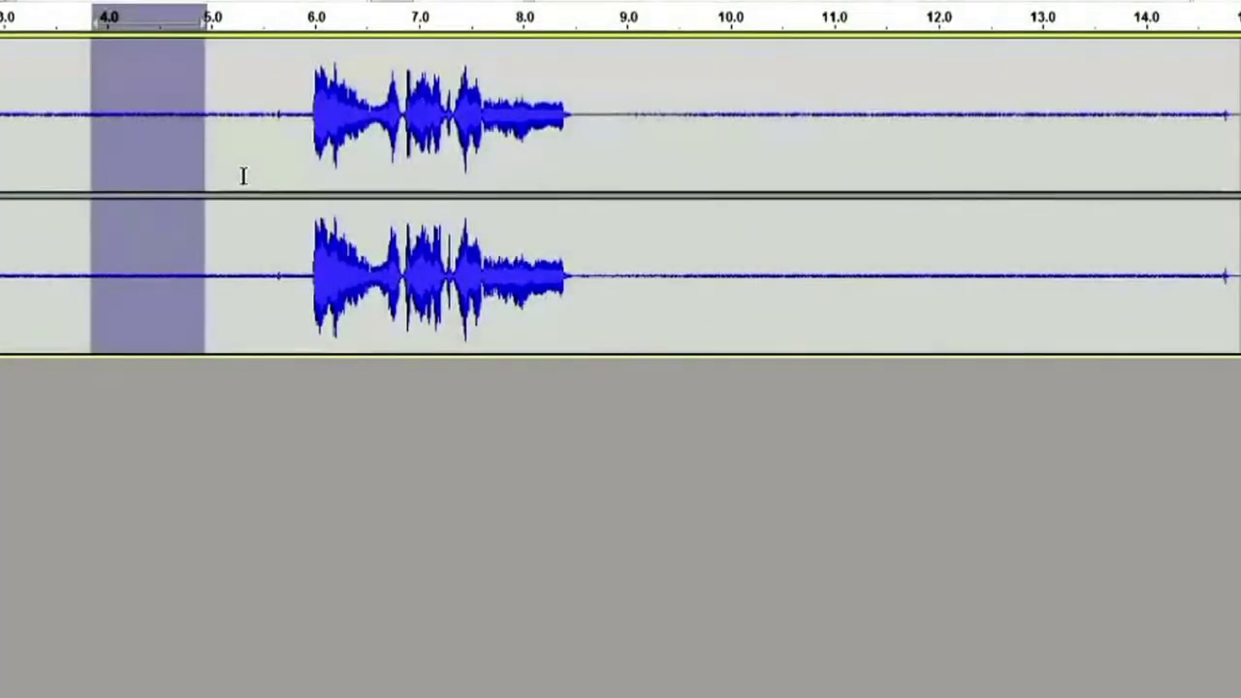
- Clear the noise selection and apply default Noise Removal to the whole recording
{"action": "left_click", "coordinate": [243, 176]}
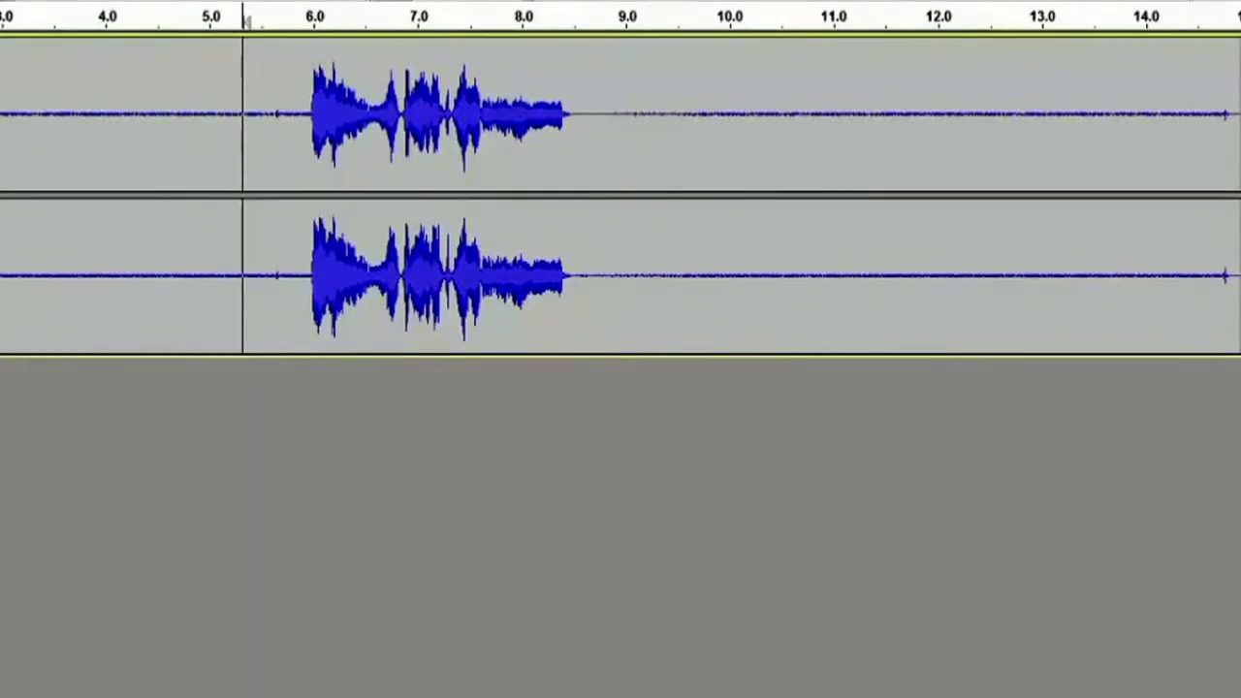
{"action": "left_click", "coordinate": [78, 0]}
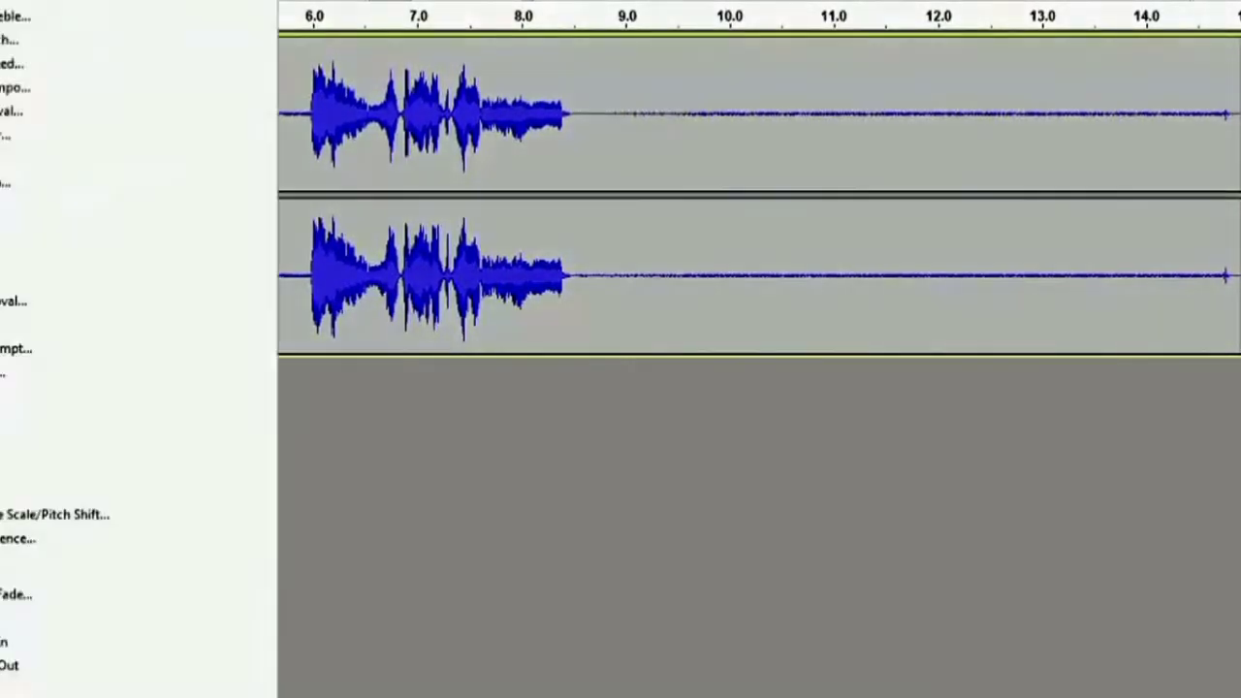
{"action": "left_click", "coordinate": [13, 300]}
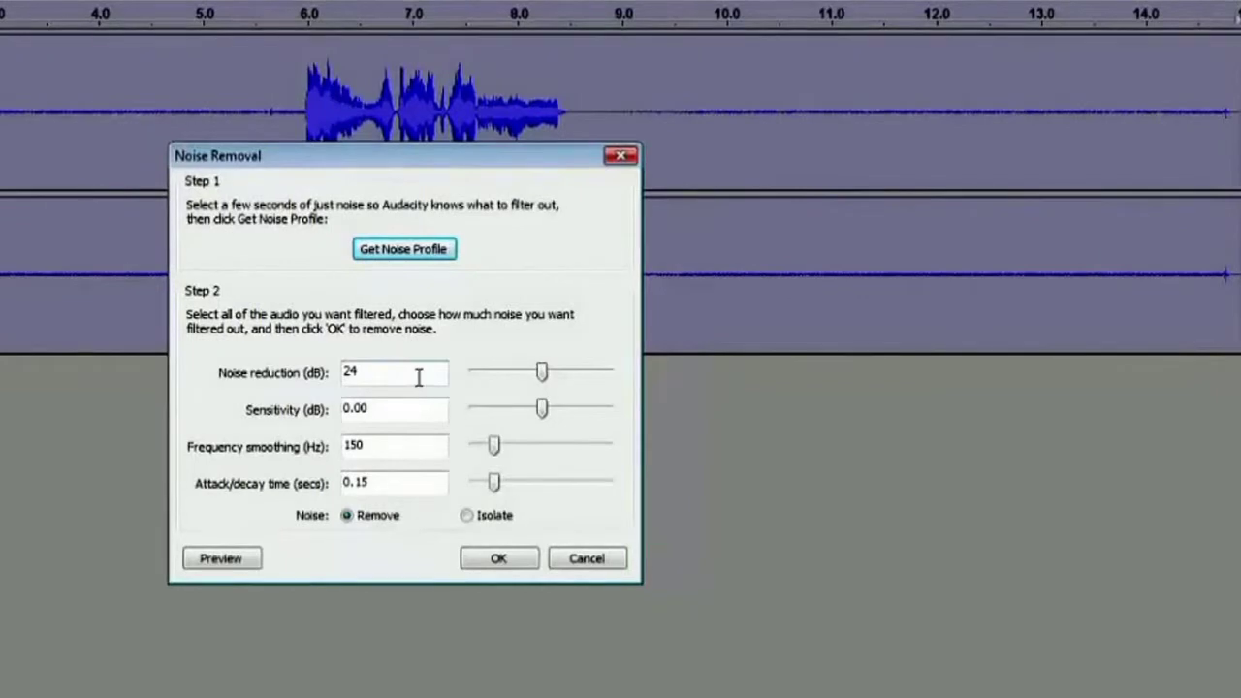
{"action": "left_click", "coordinate": [495, 562]}
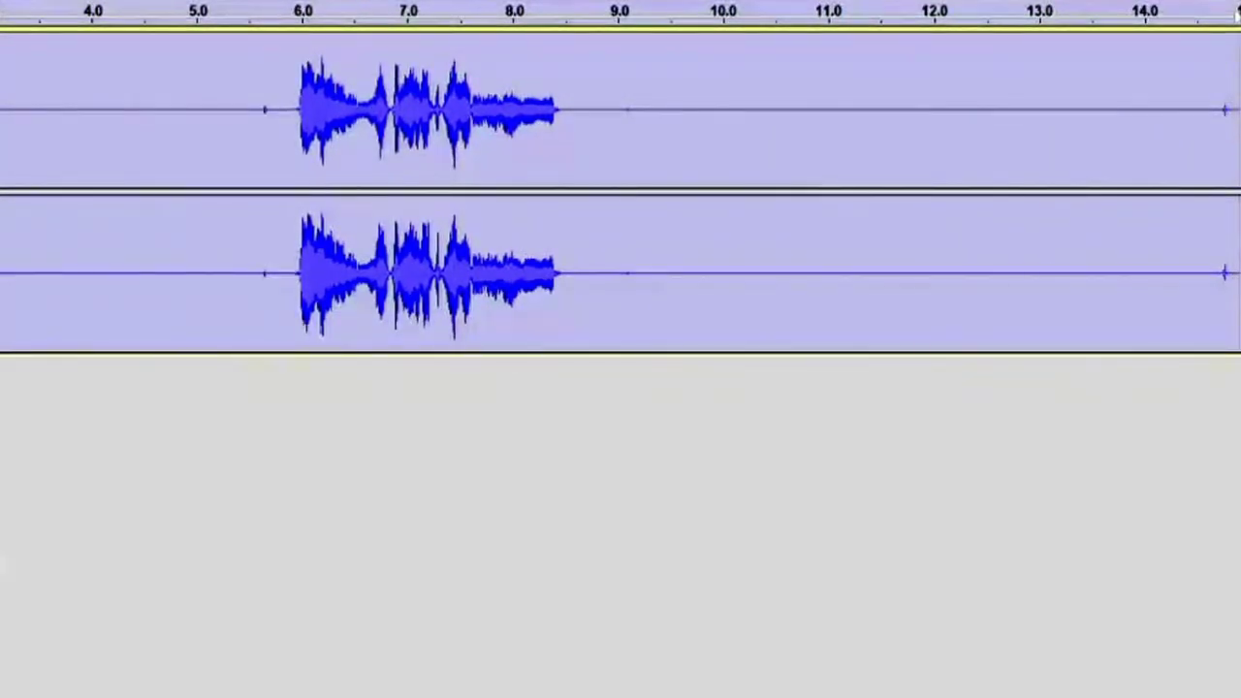
{"action": "key", "text": "ctrl+z"}
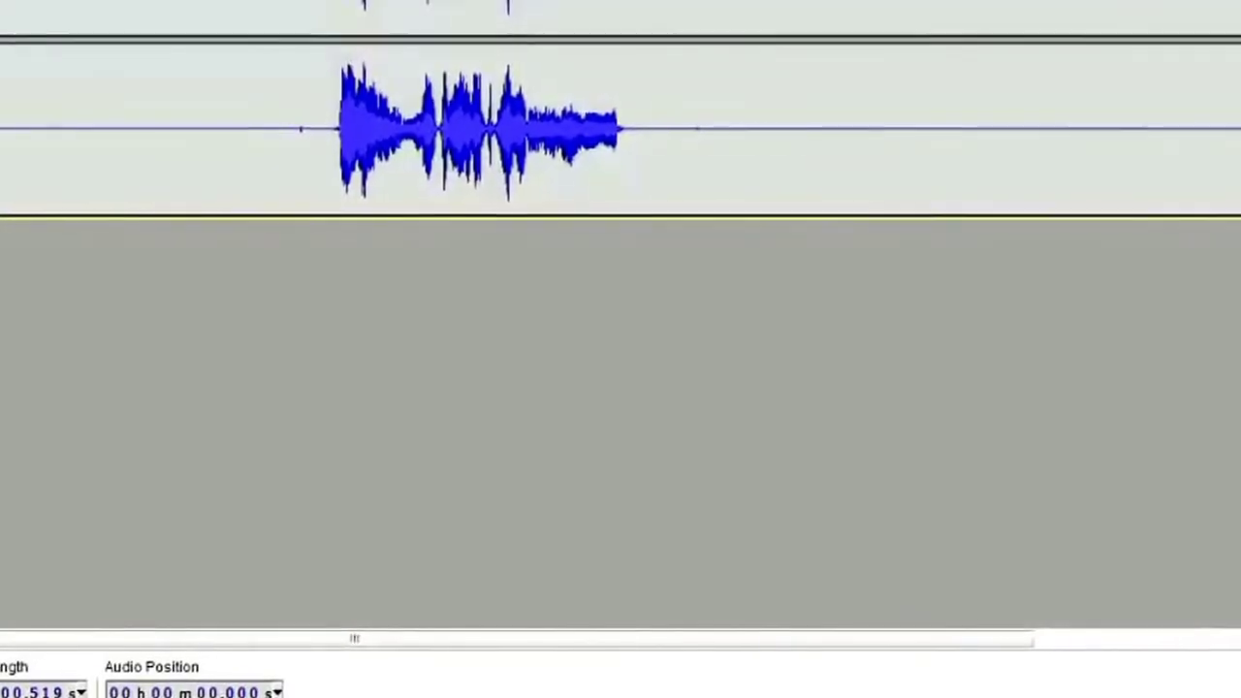
{"action": "key", "text": "space"}
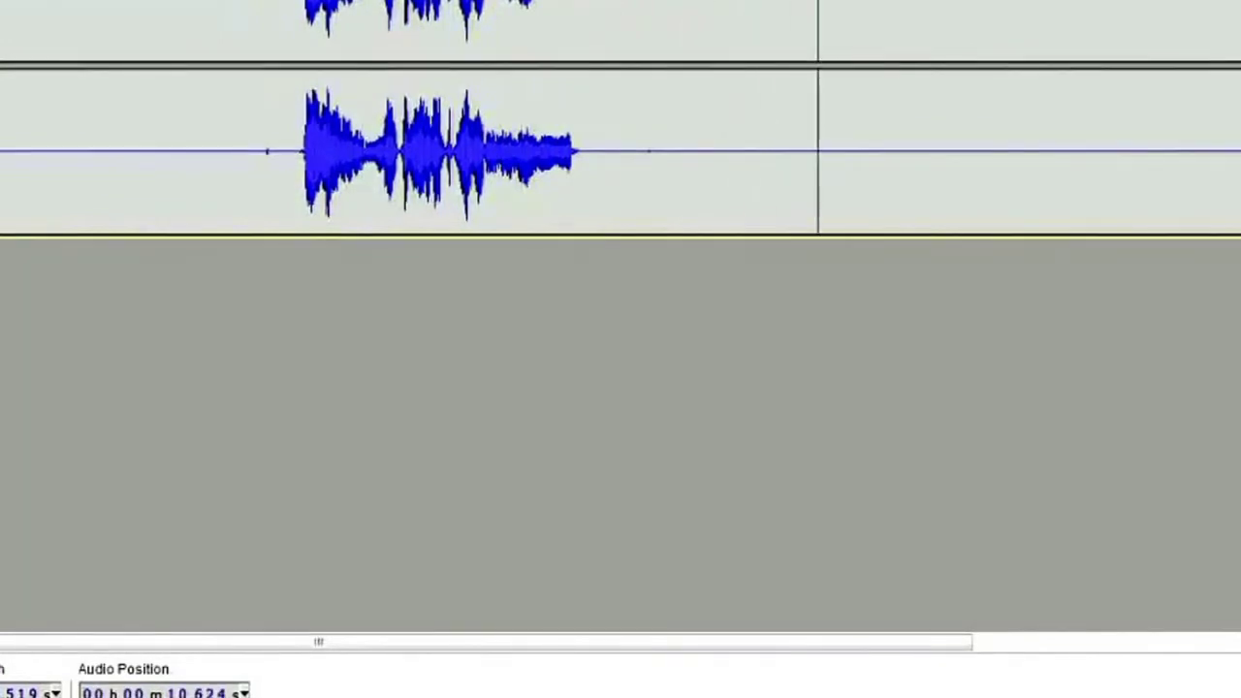
{"action": "key", "text": "space"}
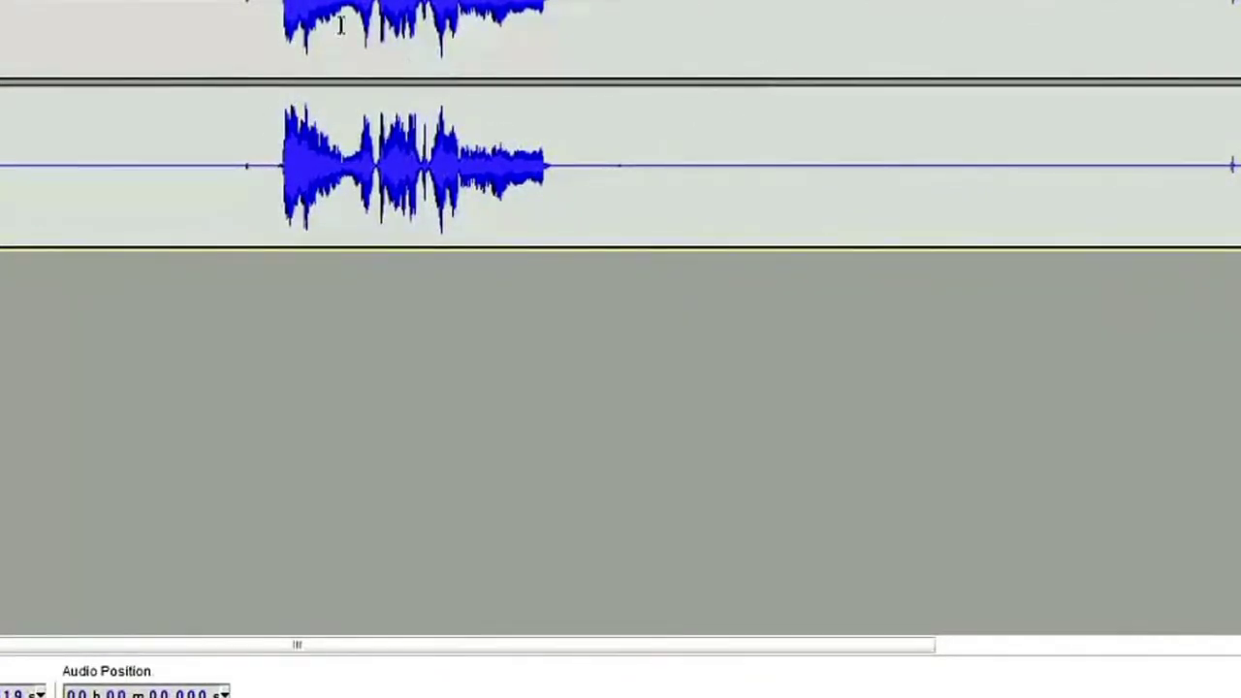
{"action": "left_click", "coordinate": [250, 68]}
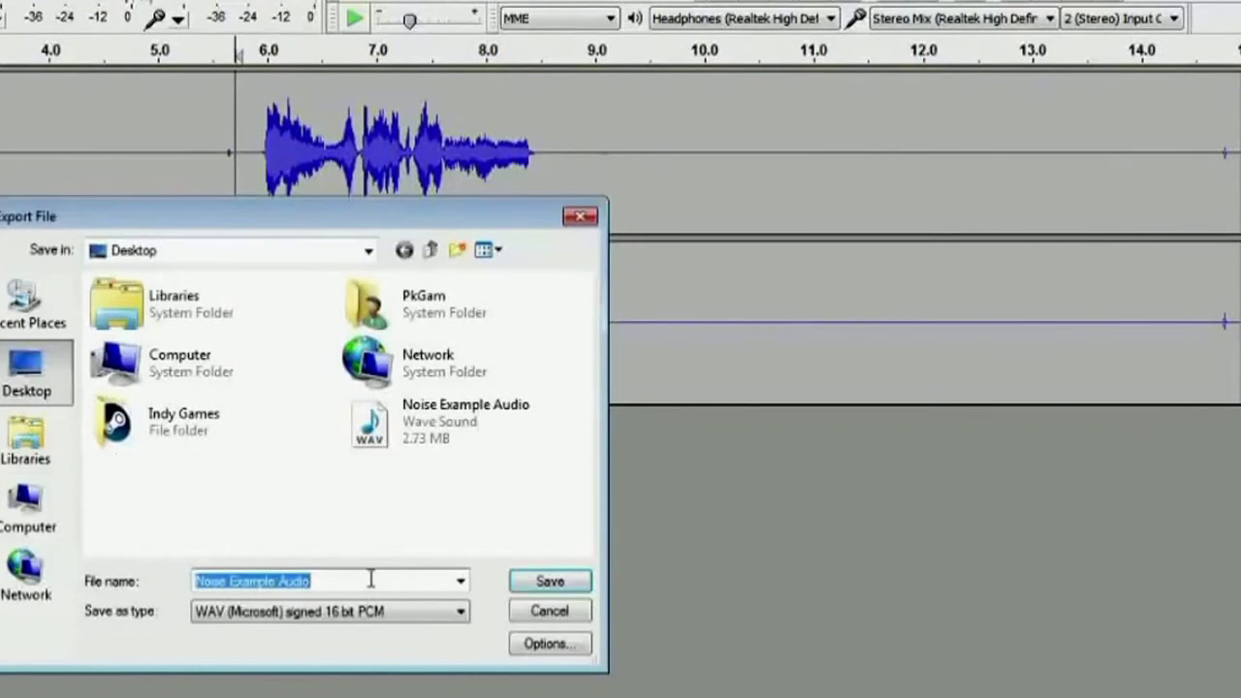
- Export the cleaned audio to the Desktop as 16-bit PCM WAV 'Noise Example Audio 2' with blank metadata
{"action": "left_click", "coordinate": [370, 578]}
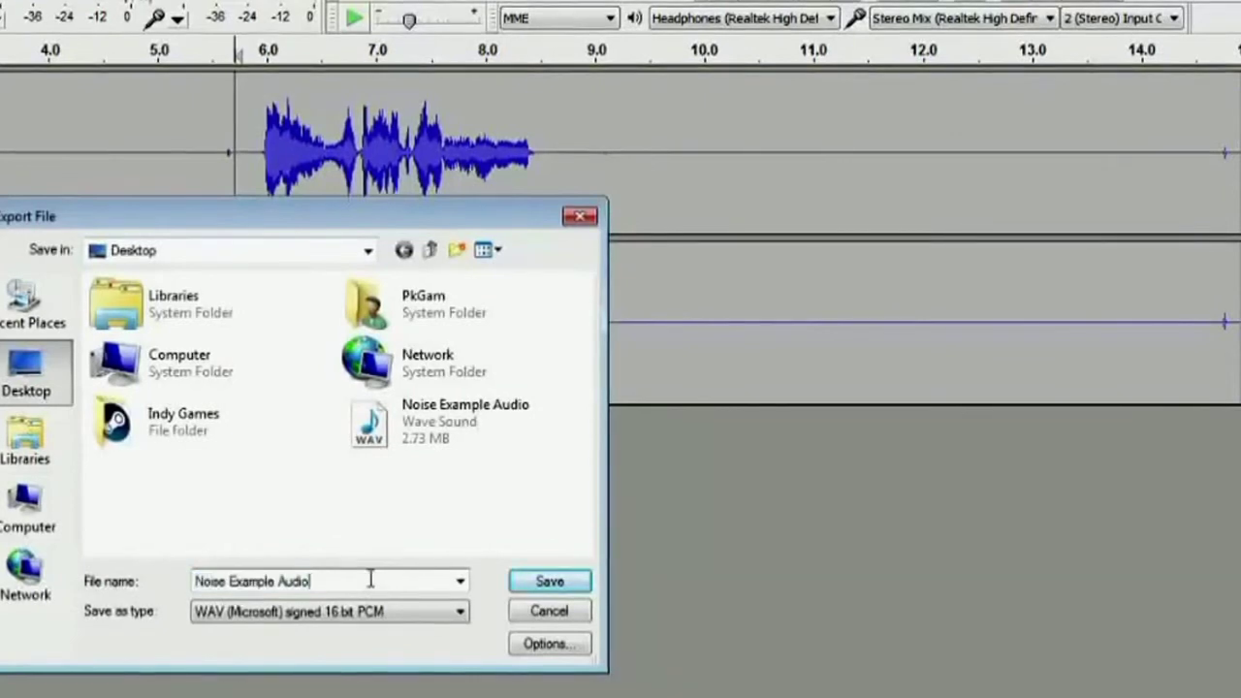
{"action": "type", "text": "2"}
{"action": "left_click", "coordinate": [548, 581]}
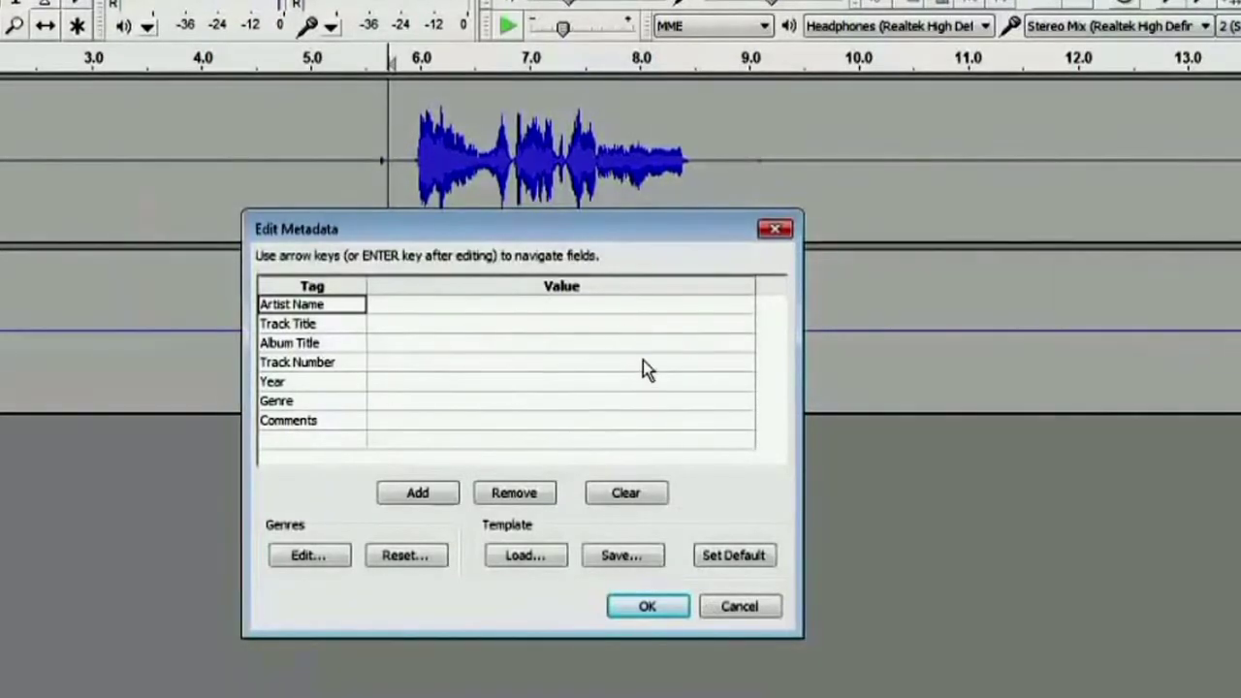
{"action": "left_click", "coordinate": [630, 609]}
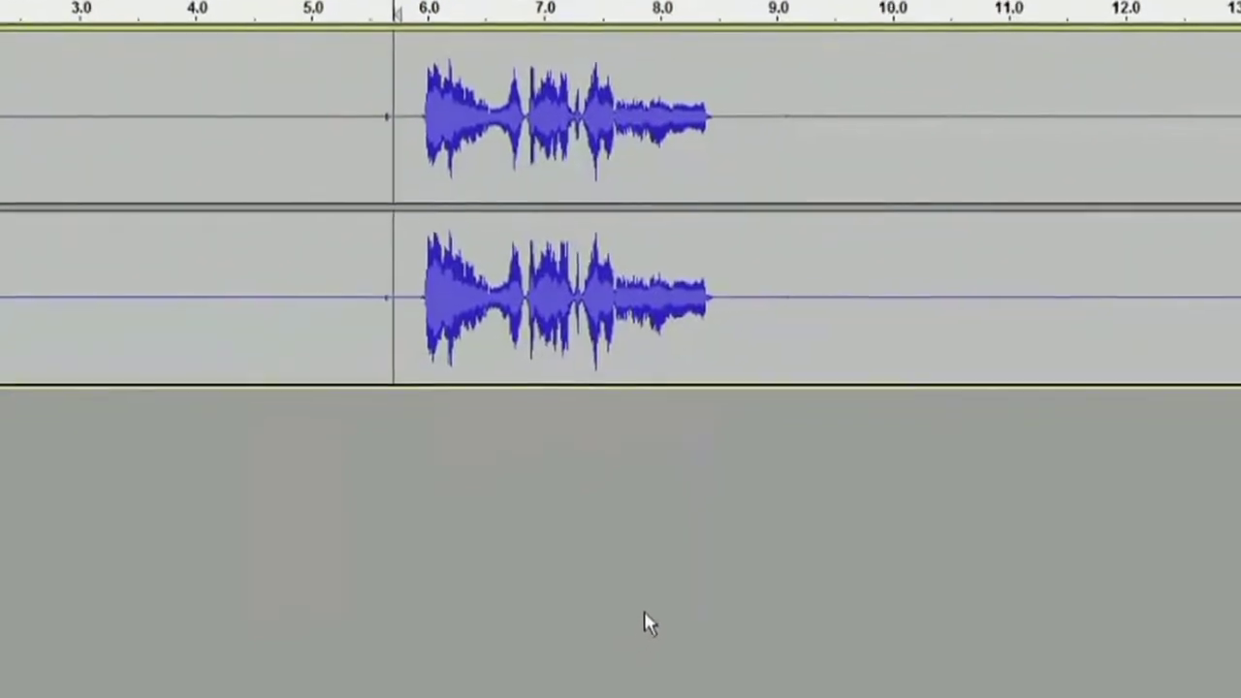